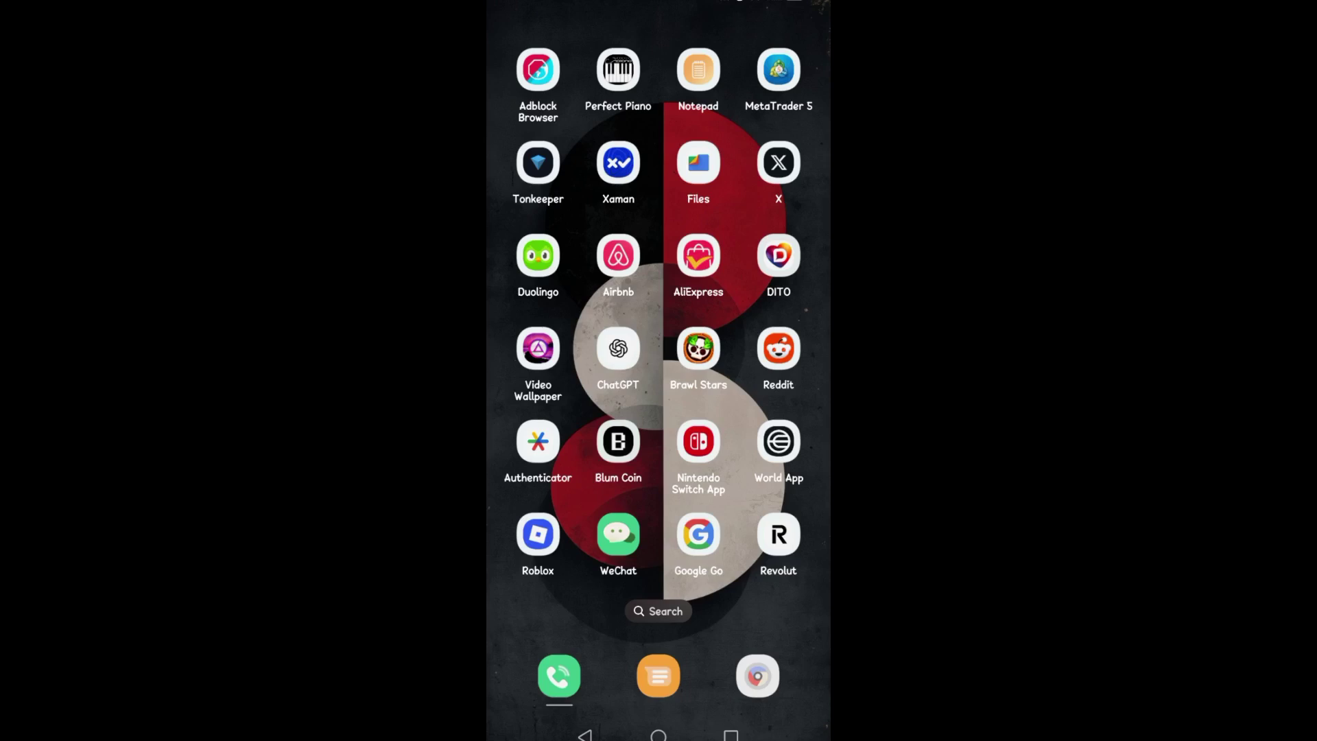
Step: Open Play Store and go back from the Wise listing to the revolut results
{"action": "left_click", "coordinate": [659, 735]}
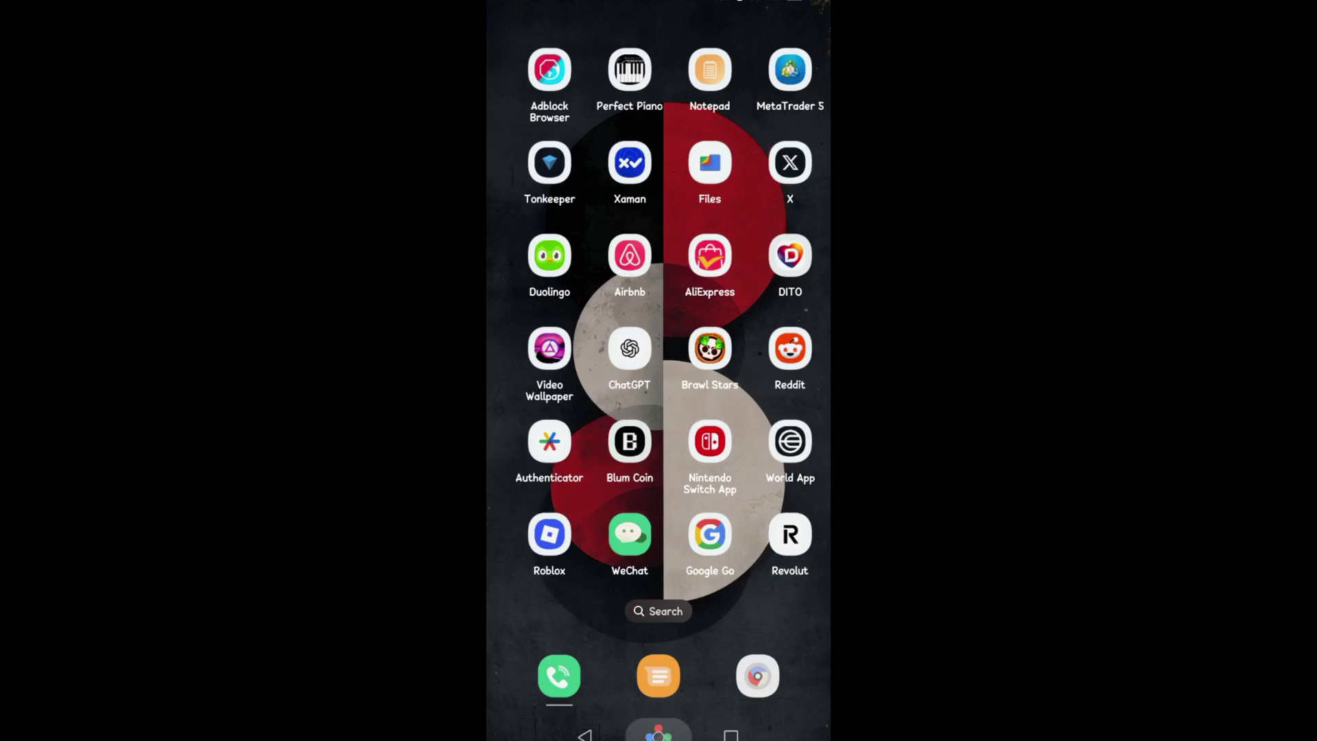
{"action": "left_click", "coordinate": [688, 536]}
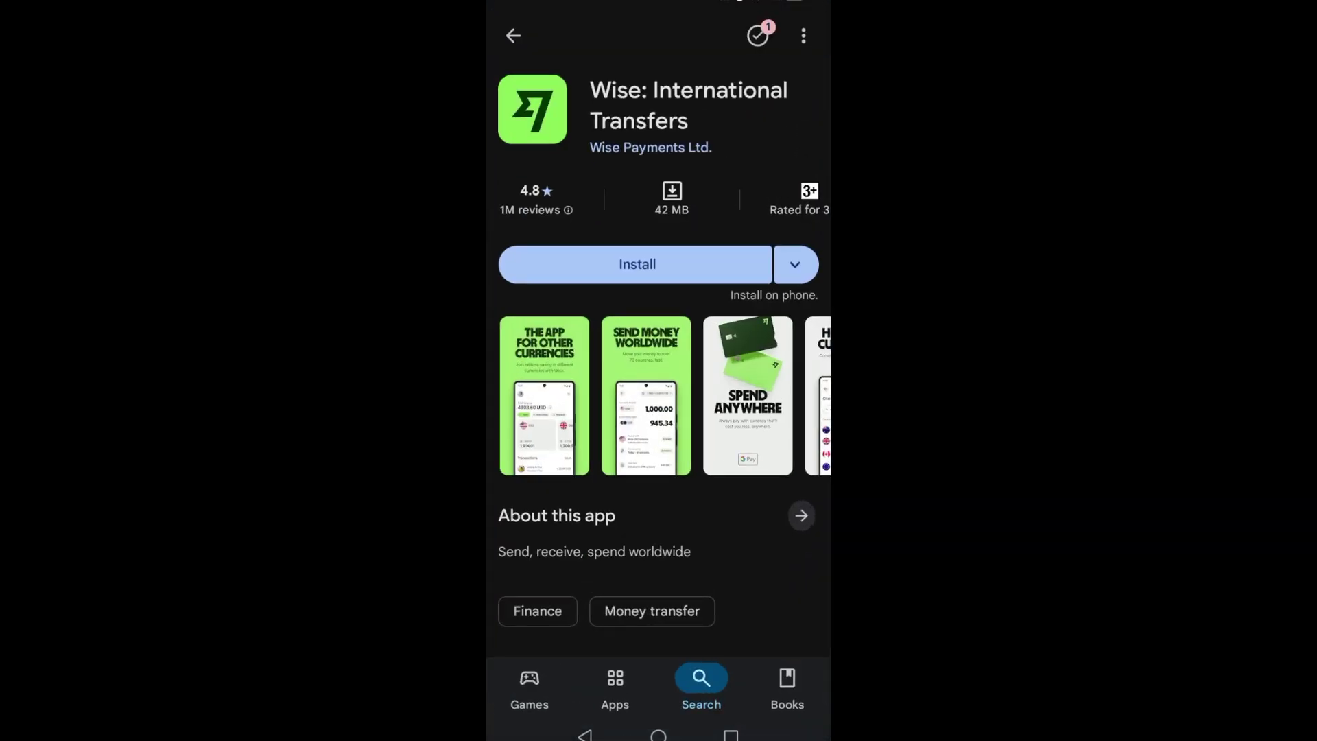
{"action": "left_click", "coordinate": [514, 40]}
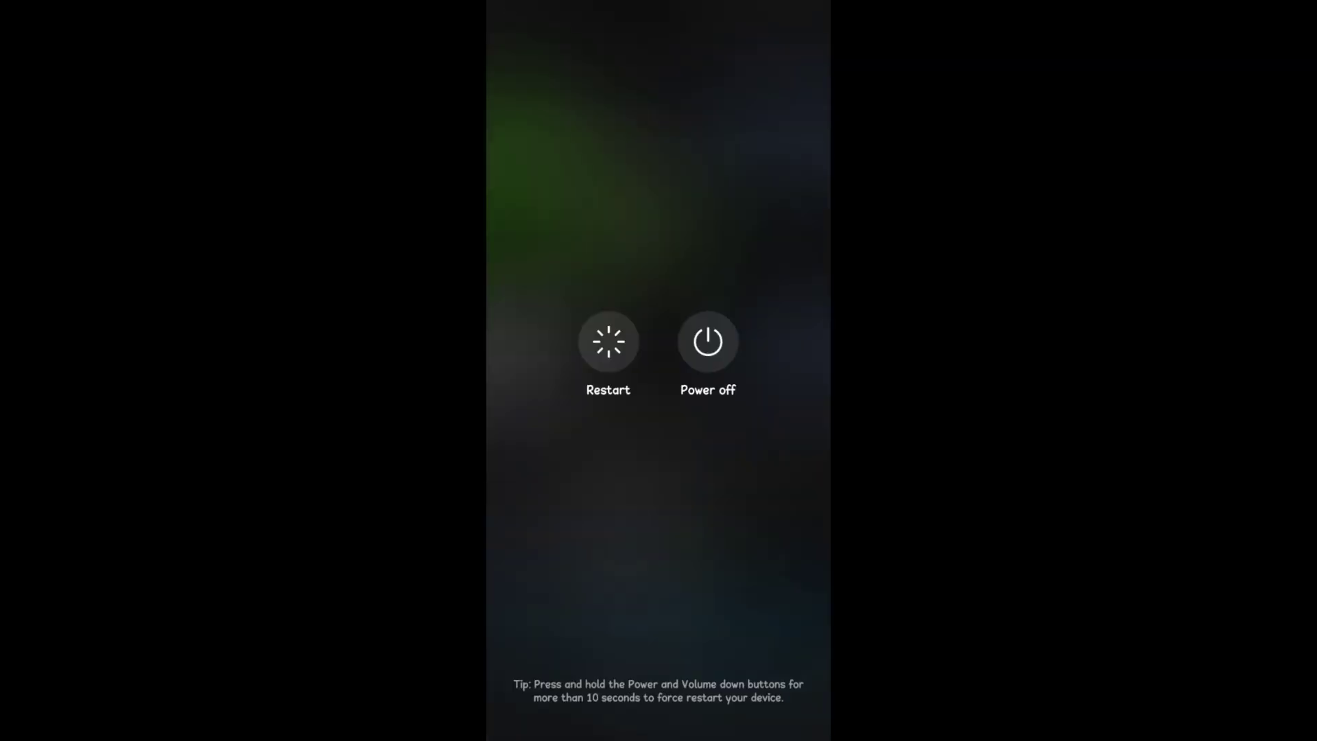
{"action": "left_click", "coordinate": [696, 508]}
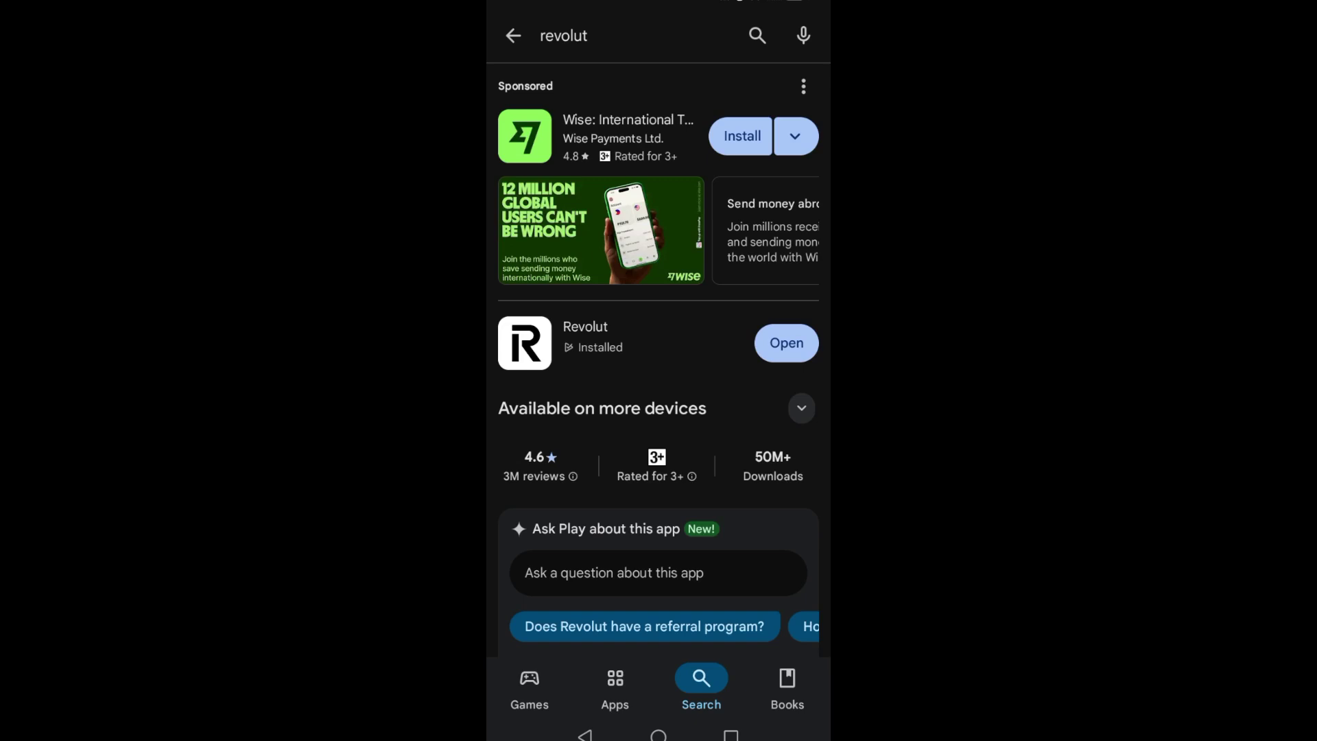
{"action": "left_click_drag", "start_coordinate": [659, 6], "coordinate": [655, 216]}
{"action": "left_click_drag", "start_coordinate": [782, 4], "coordinate": [779, 484]}
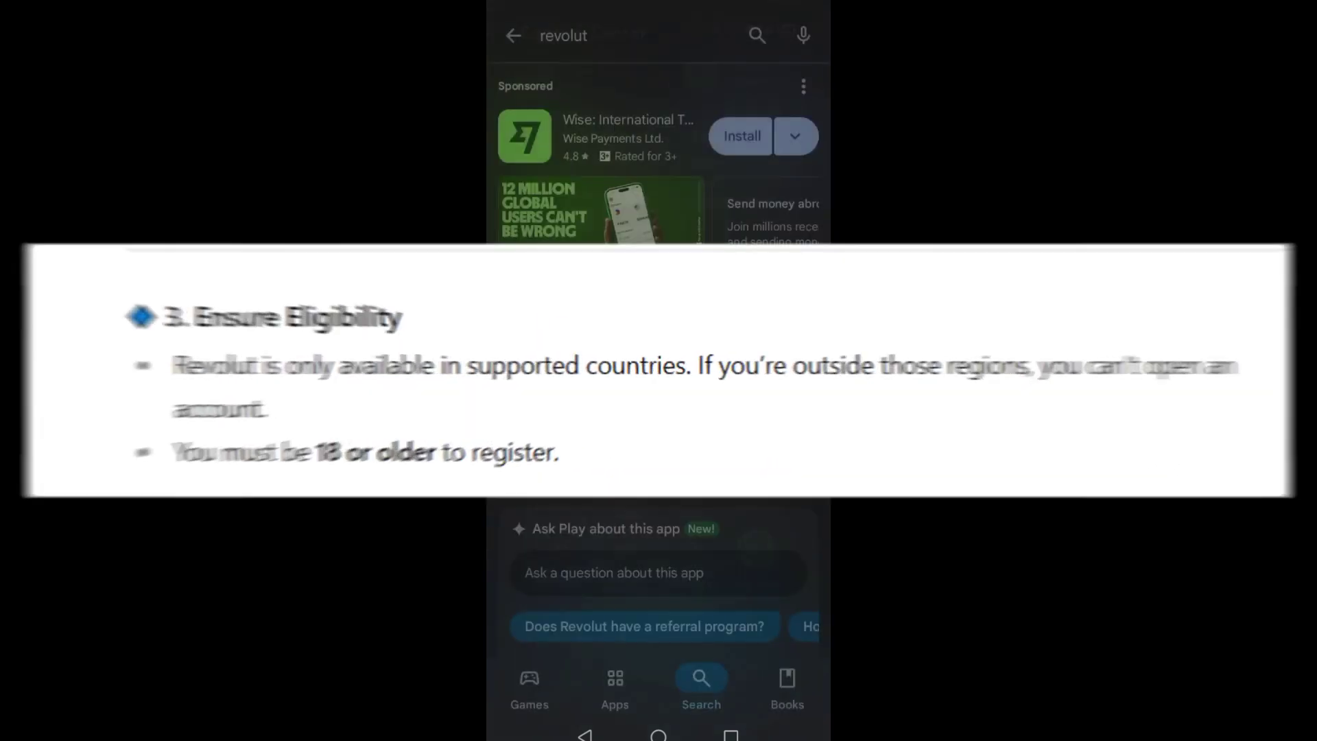
Step: Go home and swipe through two home screen pages to the Revolut icon
{"action": "left_click", "coordinate": [659, 735]}
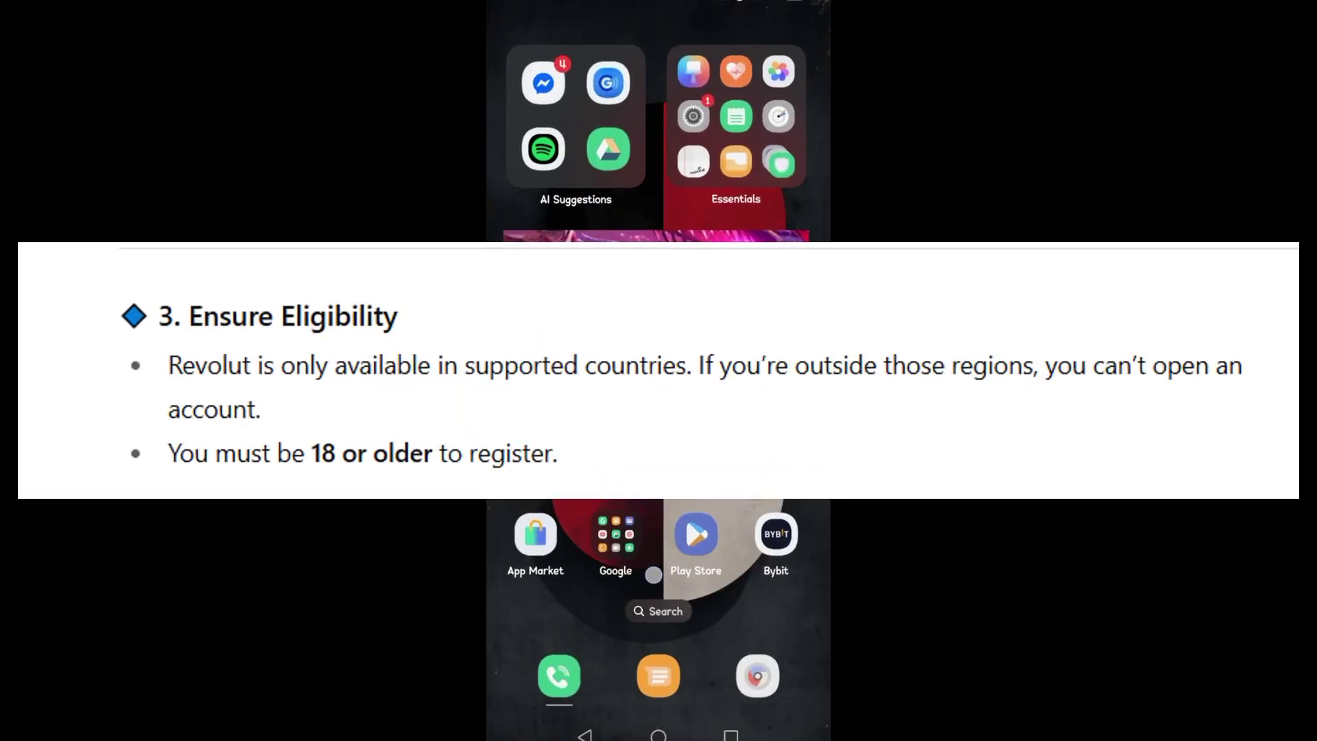
{"action": "left_click_drag", "start_coordinate": [653, 575], "coordinate": [555, 574]}
{"action": "left_click_drag", "start_coordinate": [741, 577], "coordinate": [577, 576]}
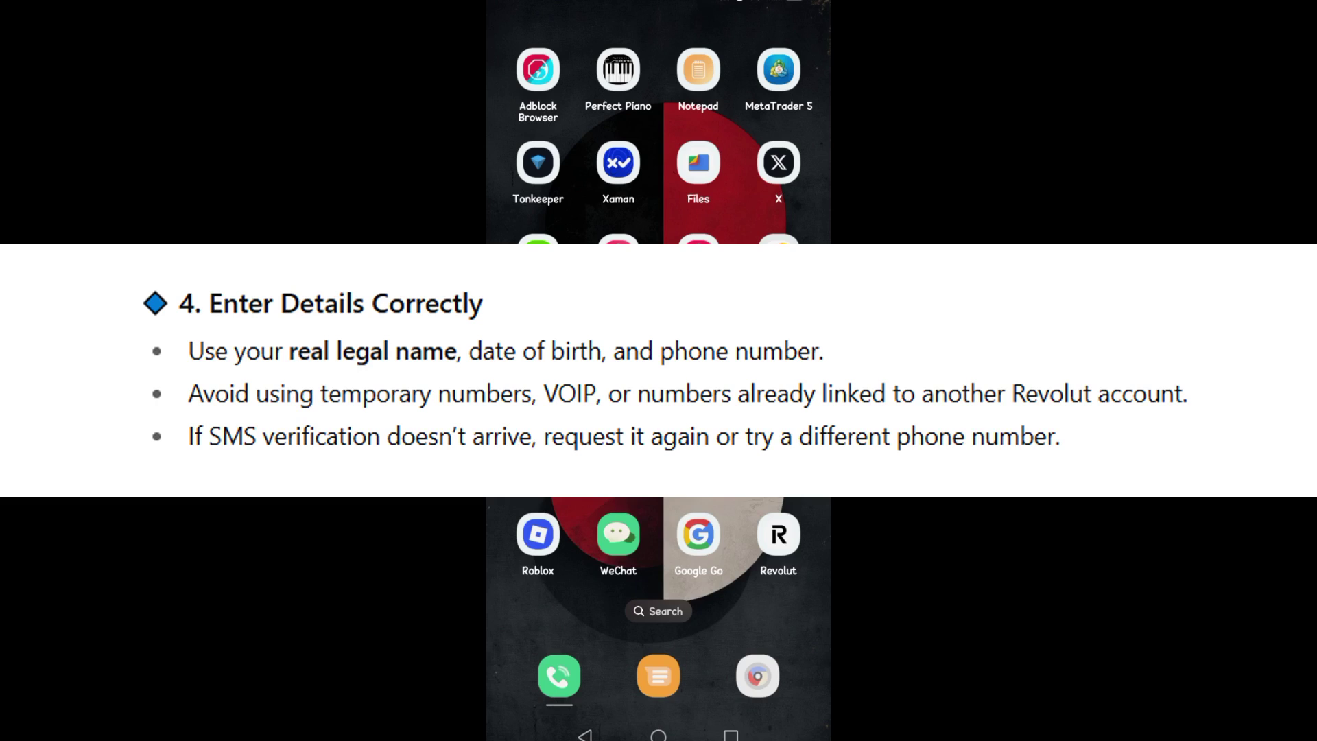
{"action": "left_click", "coordinate": [779, 534]}
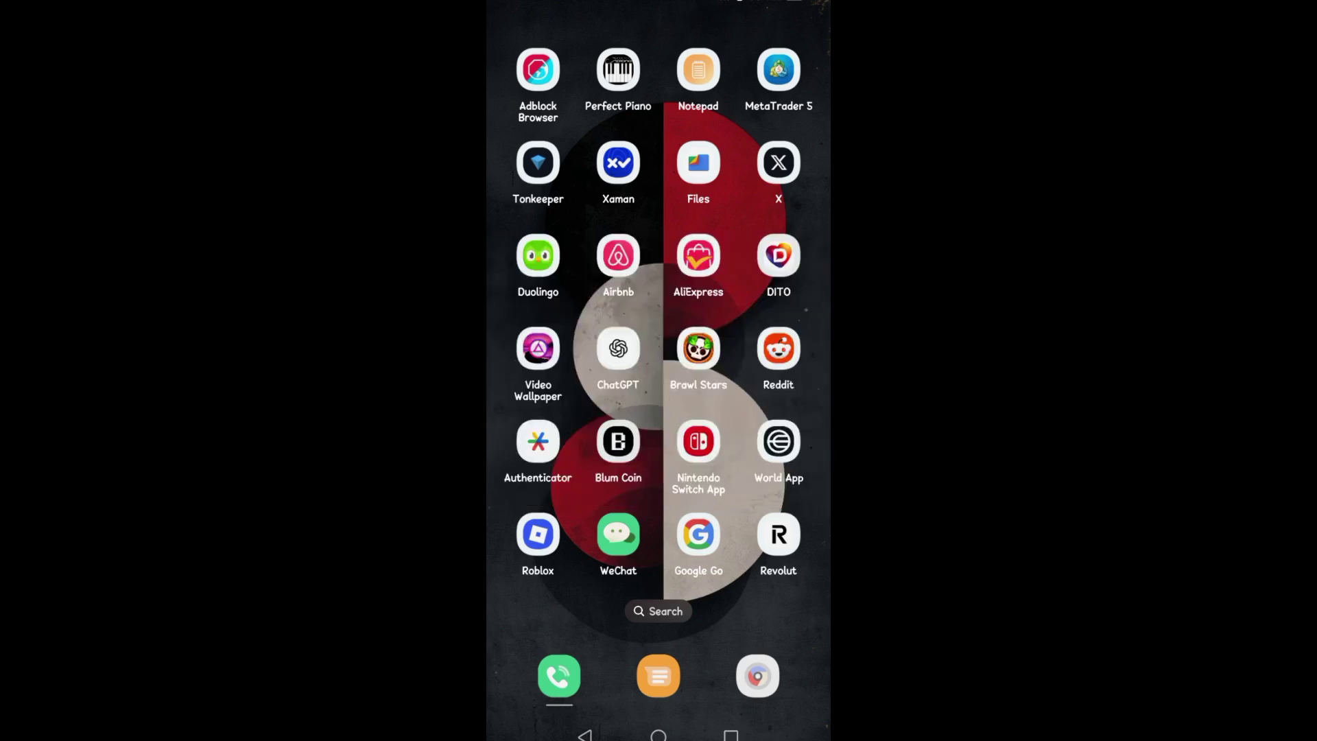
Step: Open Revolut's App info from its icon menu and view its storage details
{"action": "left_click", "coordinate": [778, 534]}
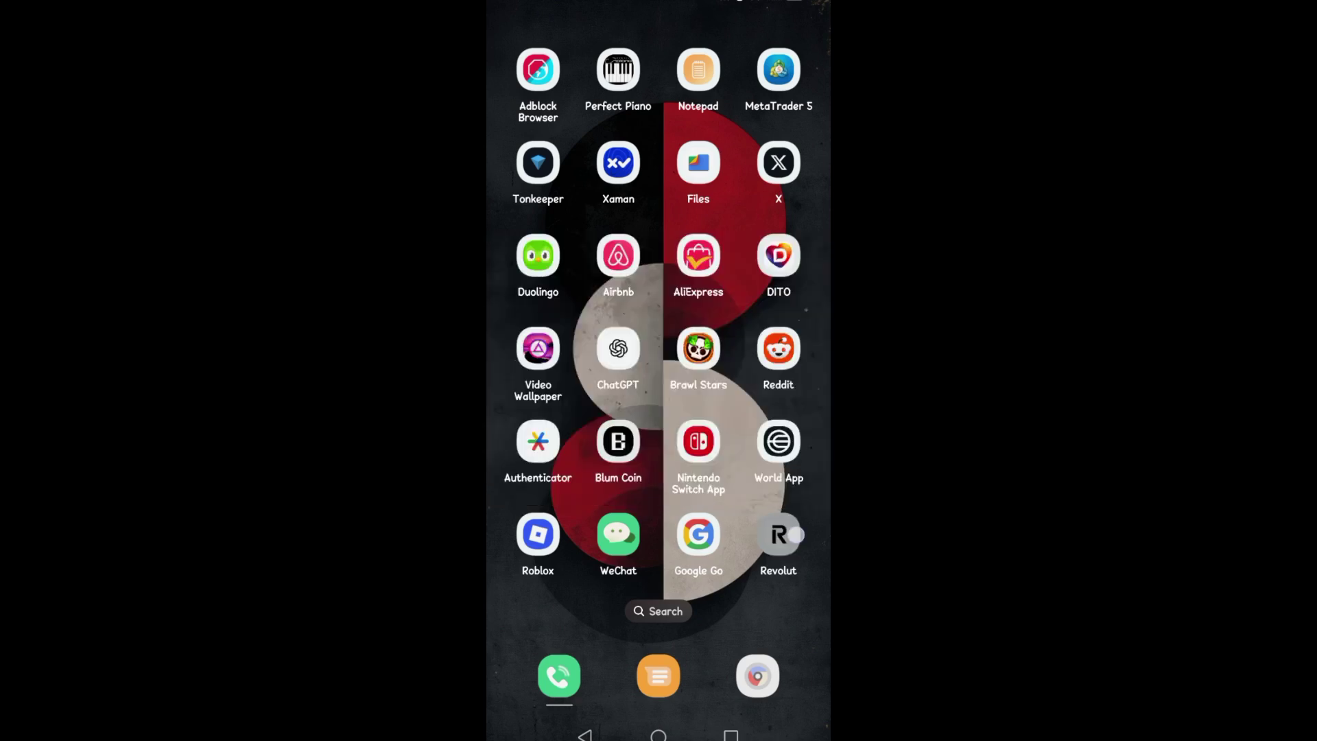
{"action": "left_click", "coordinate": [666, 466]}
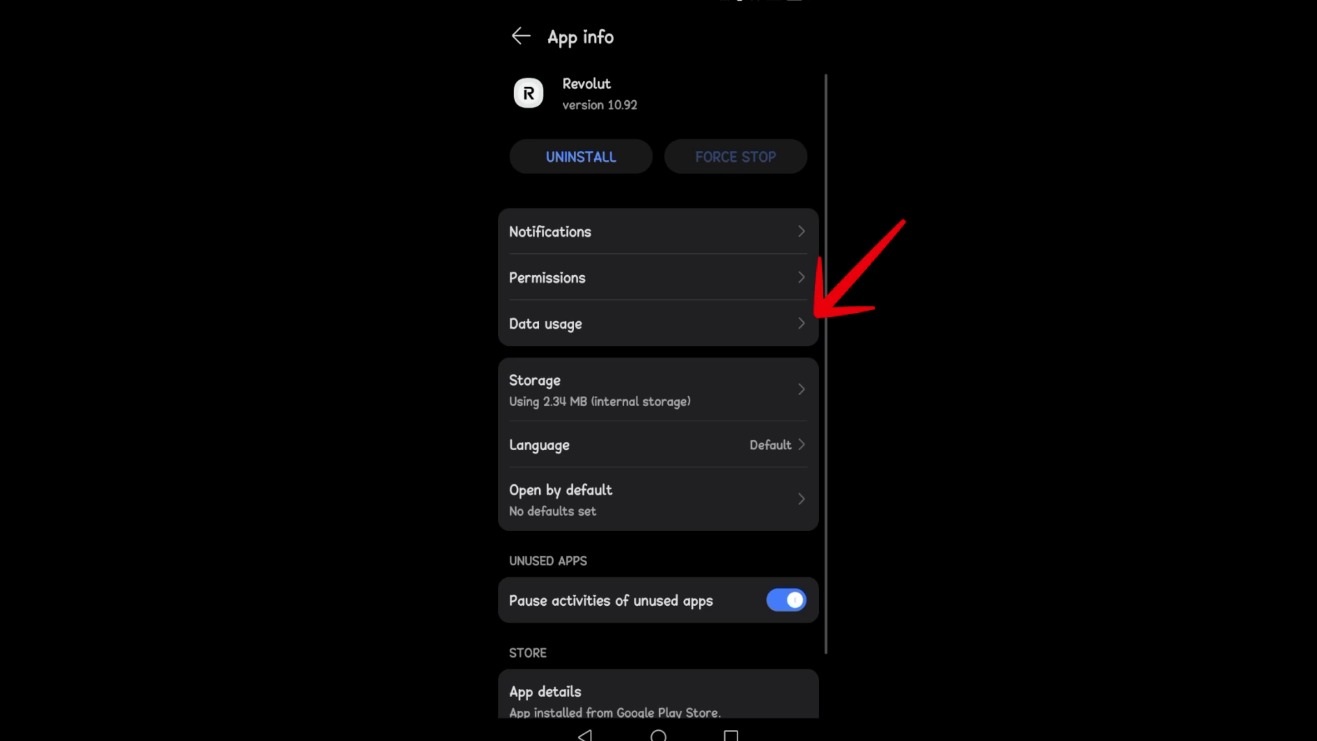
{"action": "left_click", "coordinate": [617, 389]}
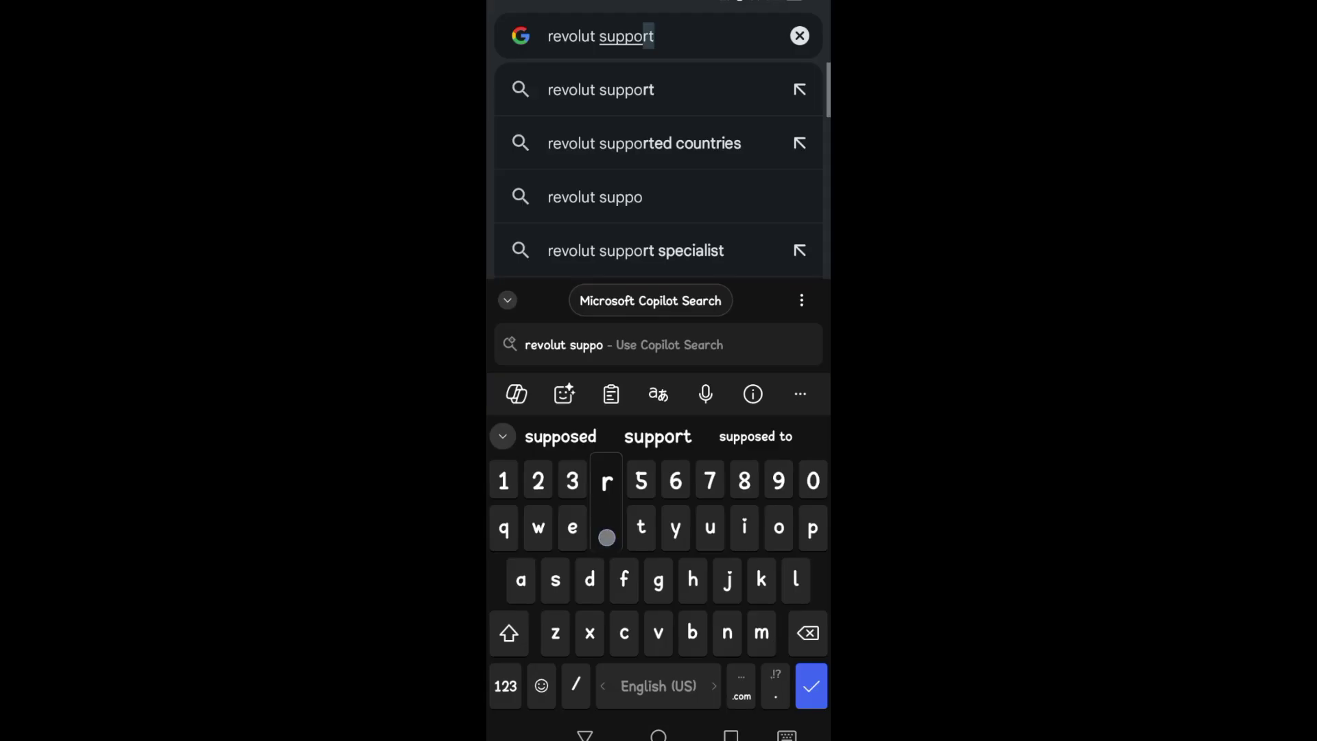
{"action": "type", "text": "rt"}
Step: Run the Google search for 'revolut support'
{"action": "key", "text": "Return"}
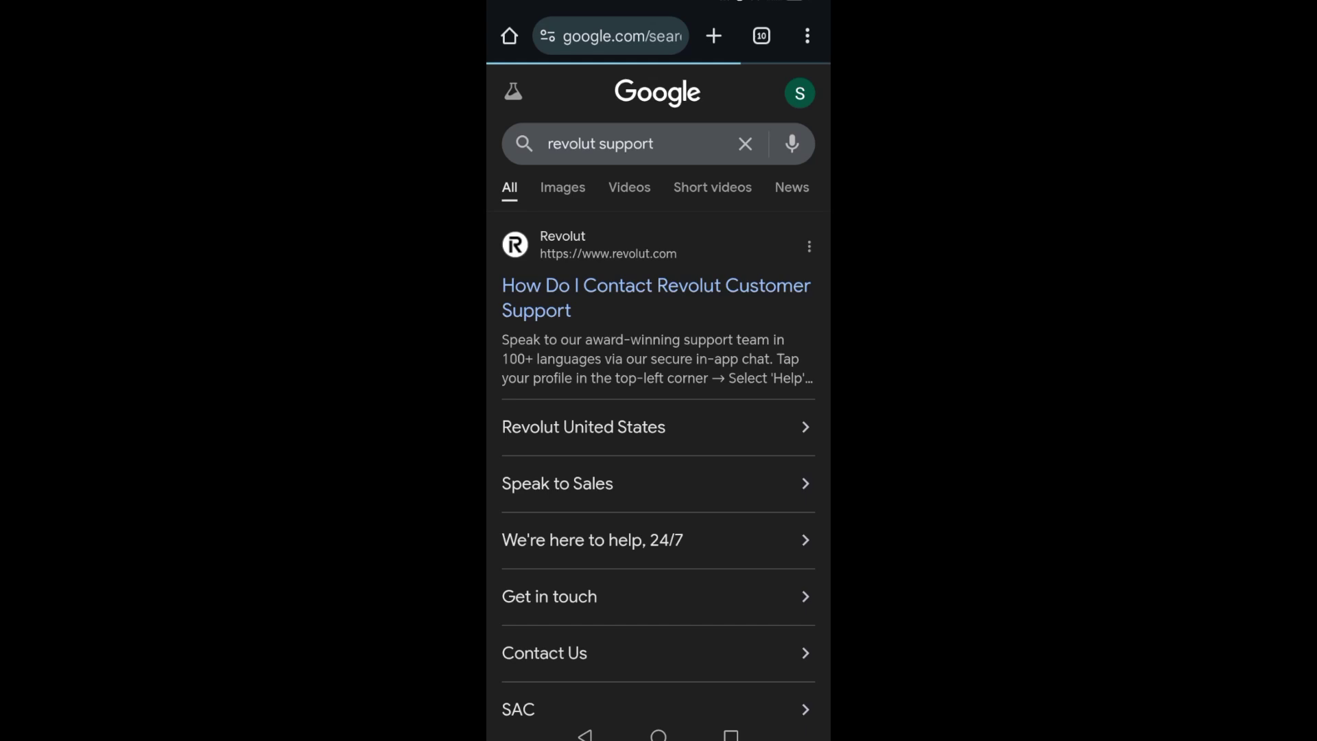
Step: Open the 'How Do I Contact Revolut Customer Support' result
{"action": "left_click", "coordinate": [746, 285]}
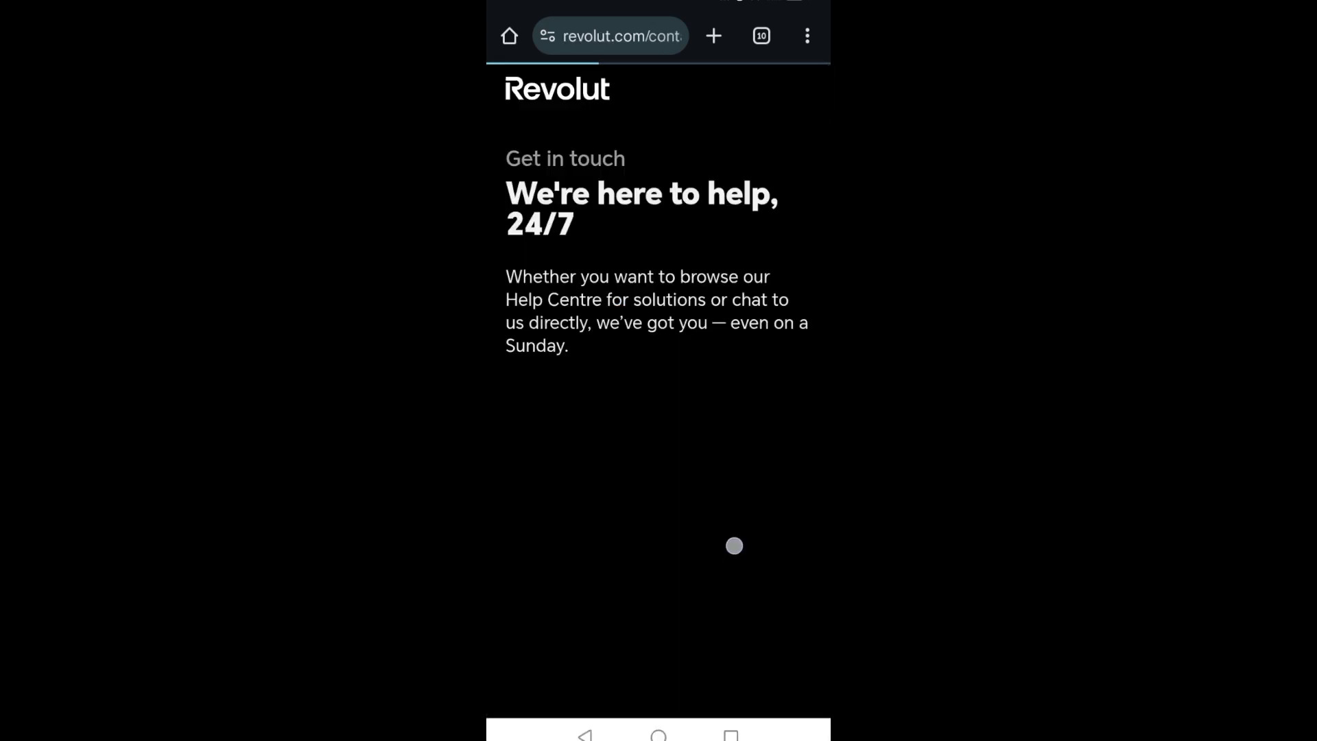
{"action": "scroll", "coordinate": [736, 546], "scroll_direction": "down", "scroll_amount": 3}
{"action": "scroll", "coordinate": [747, 521], "scroll_direction": "down", "scroll_amount": 3}
{"action": "scroll", "coordinate": [741, 556], "scroll_direction": "down", "scroll_amount": 2}
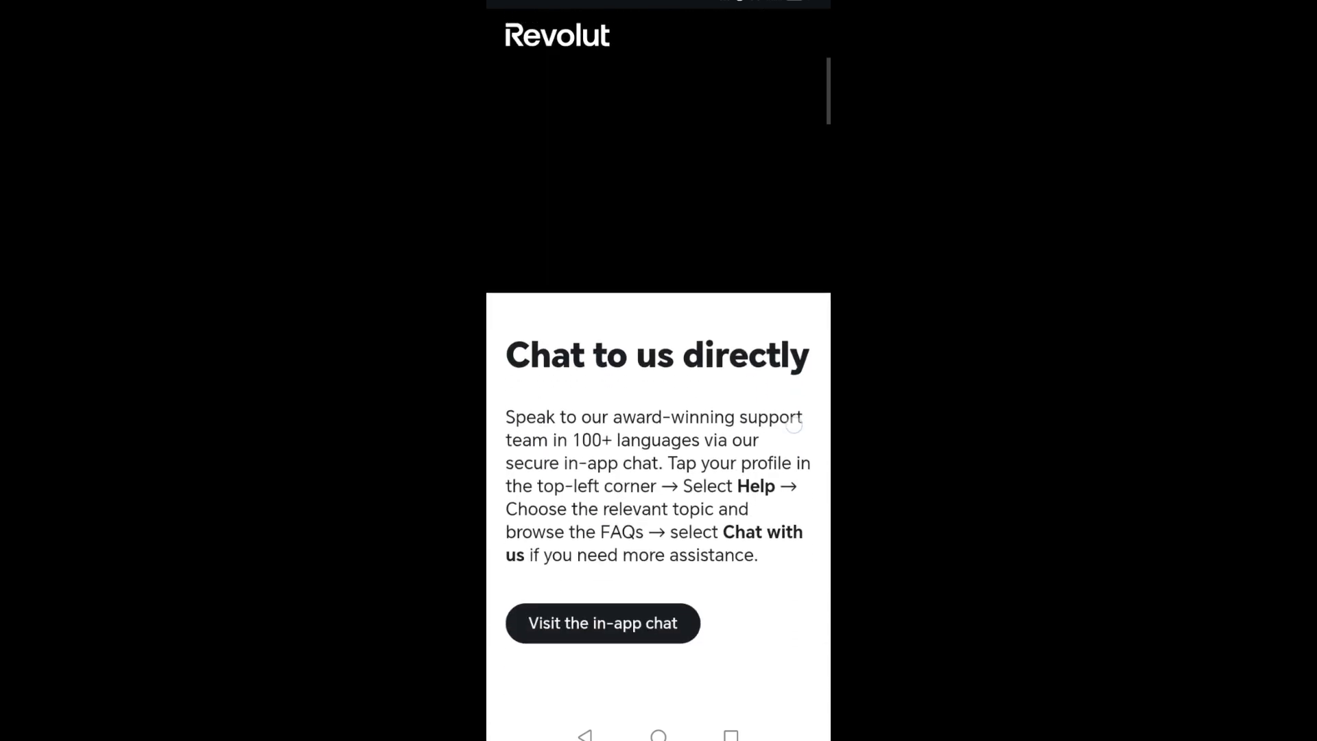
{"action": "scroll", "coordinate": [749, 550], "scroll_direction": "down", "scroll_amount": 2}
{"action": "scroll", "coordinate": [758, 483], "scroll_direction": "down", "scroll_amount": 1}
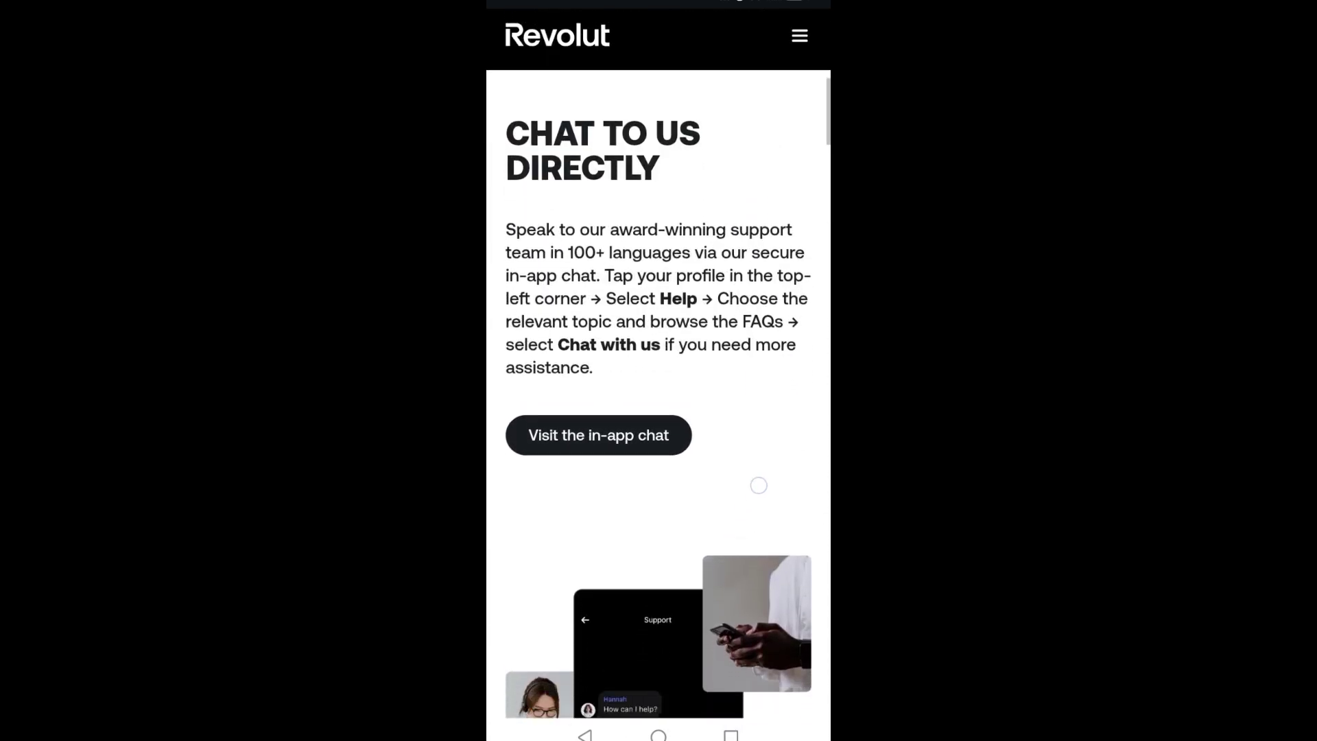